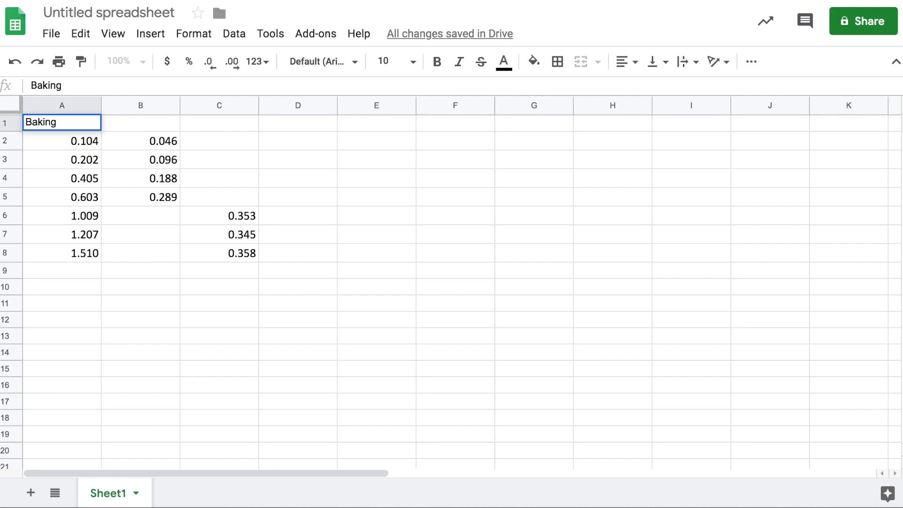
# Replace the entry in cell A1 with the header "Mass Baking Soda (g)"
pyautogui.press('BackSpace')
pyautogui.press('BackSpace')
pyautogui.press('BackSpace')
pyautogui.press('BackSpace')
pyautogui.press('BackSpace')
pyautogui.press('BackSpace')
pyautogui.press('BackSpace')
pyautogui.press('BackSpace')
pyautogui.write('Mass Ba')
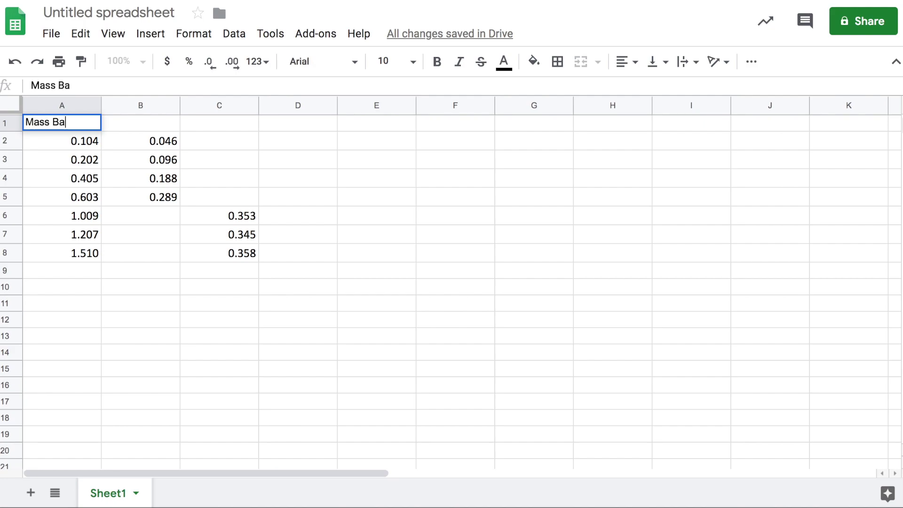
pyautogui.write('king Soda (g')
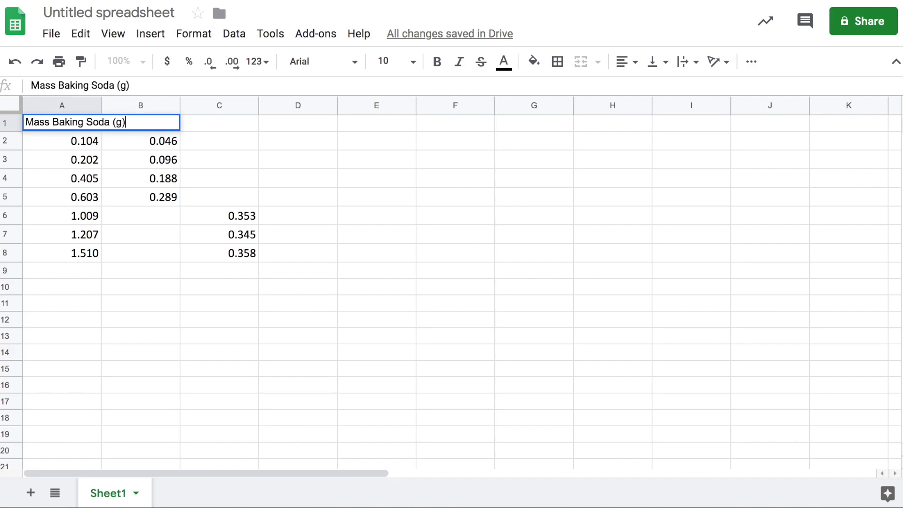
pyautogui.press('Return')
pyautogui.press('Up')
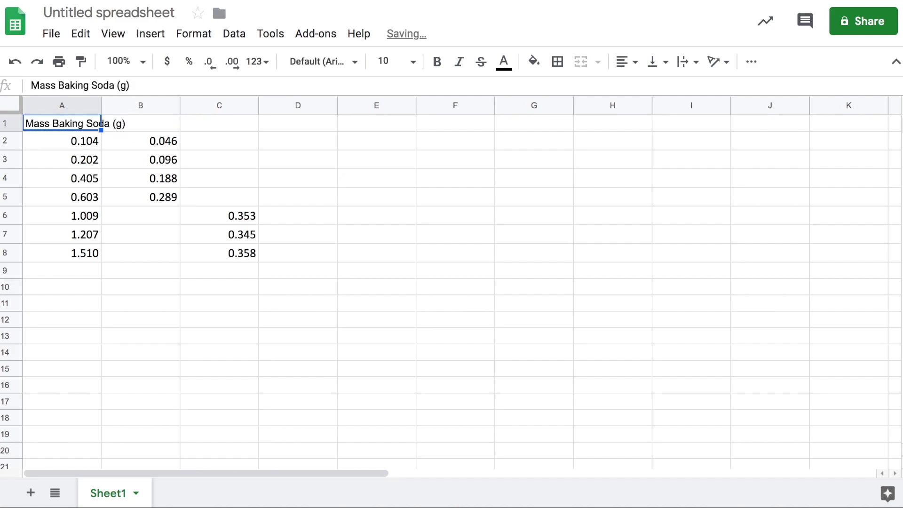
# Wrap the text of the header in cell A1
pyautogui.click(132, 181)
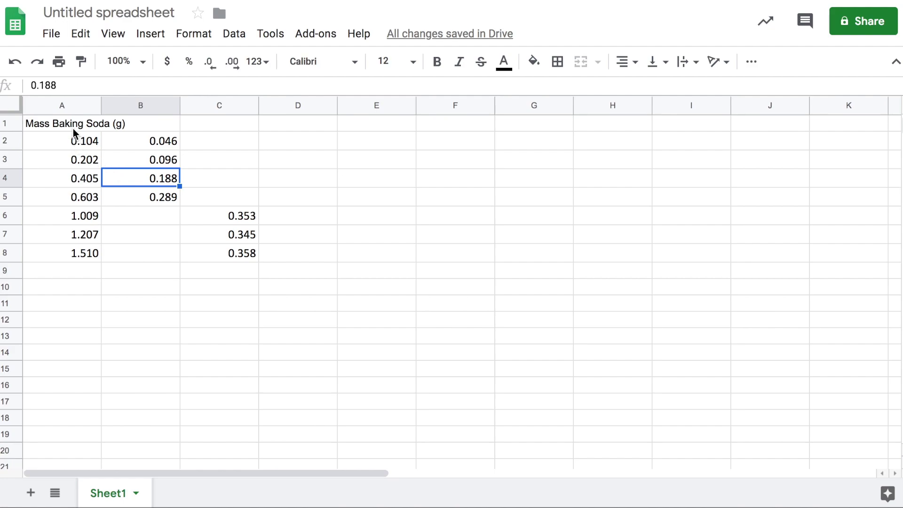
pyautogui.click(63, 125)
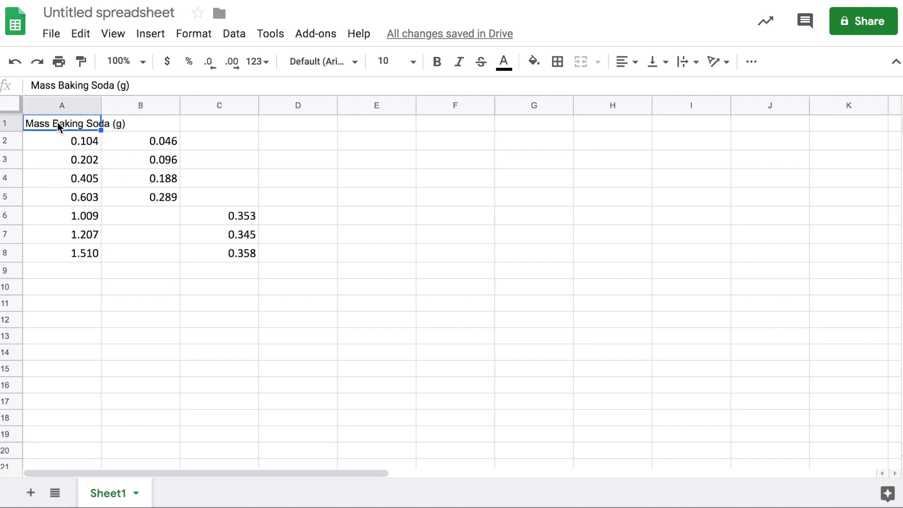
pyautogui.click(696, 66)
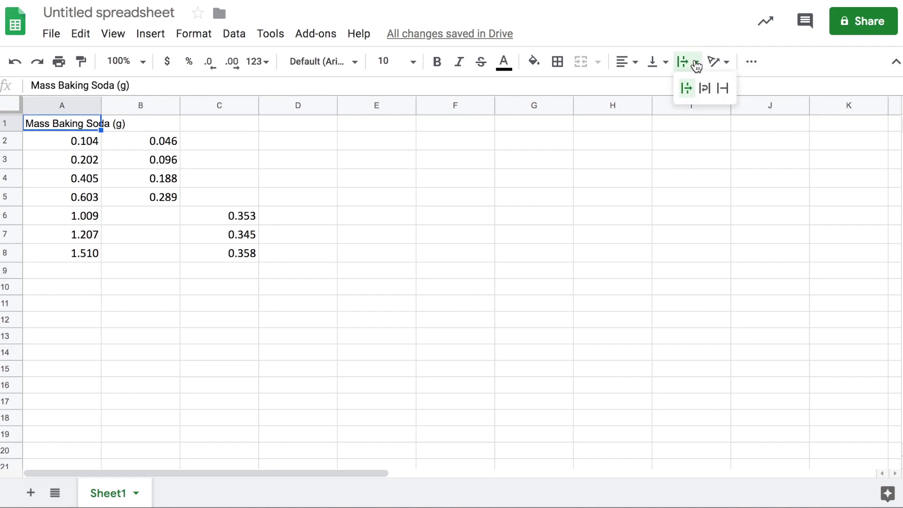
pyautogui.click(708, 86)
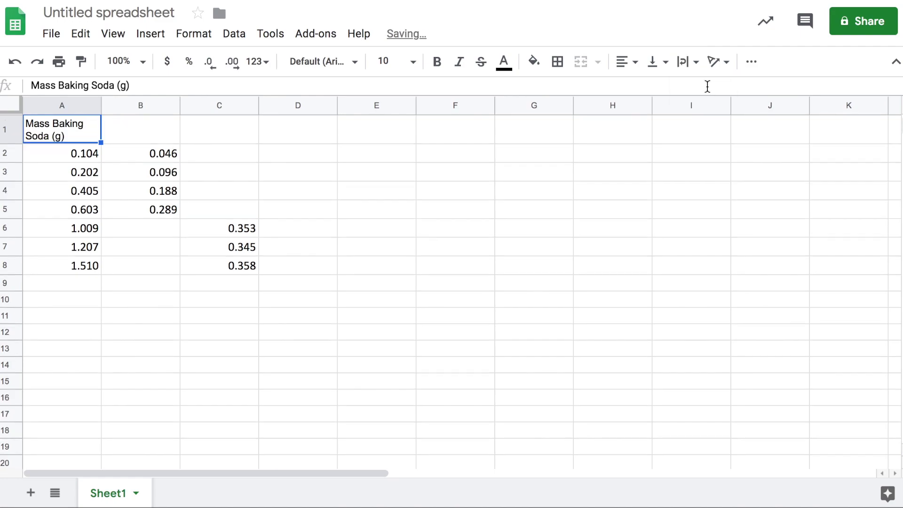
# Enter the header "Mass CO2 (g) Baking Soda Limited" in cell B1 and wrap its text
pyautogui.click(150, 123)
pyautogui.write('Mass CO2 (g) Baking ')
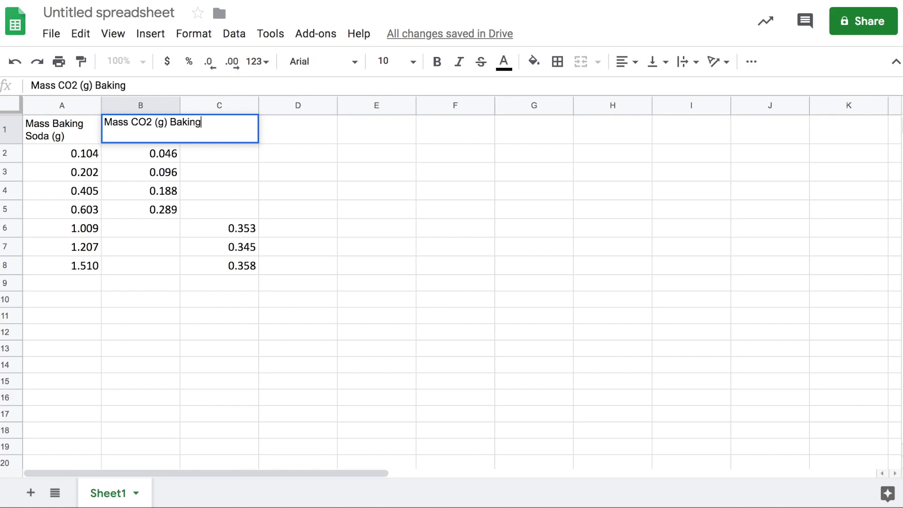
pyautogui.write('Soda Limited')
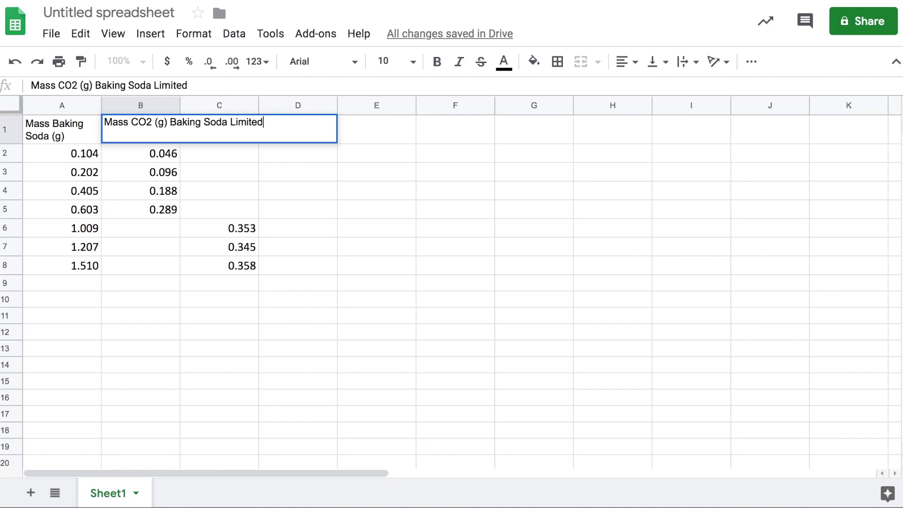
pyautogui.press('Return')
pyautogui.click(140, 128)
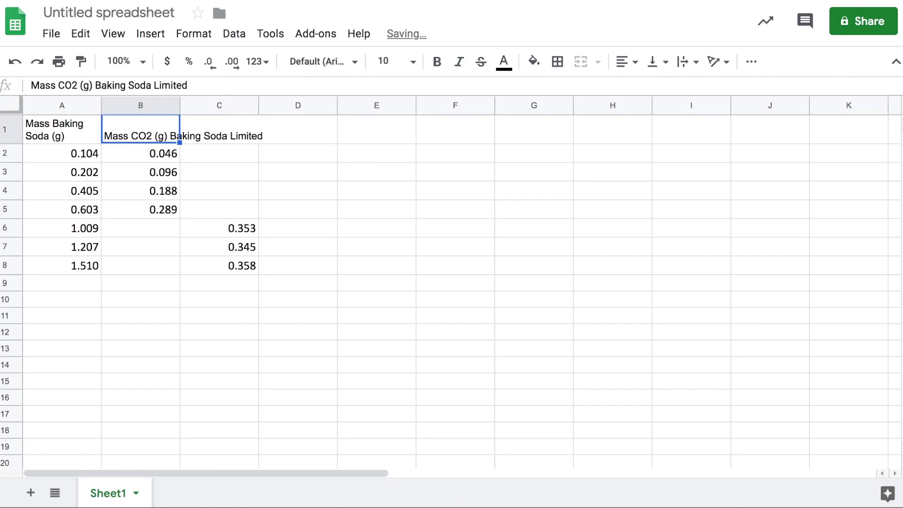
pyautogui.click(691, 65)
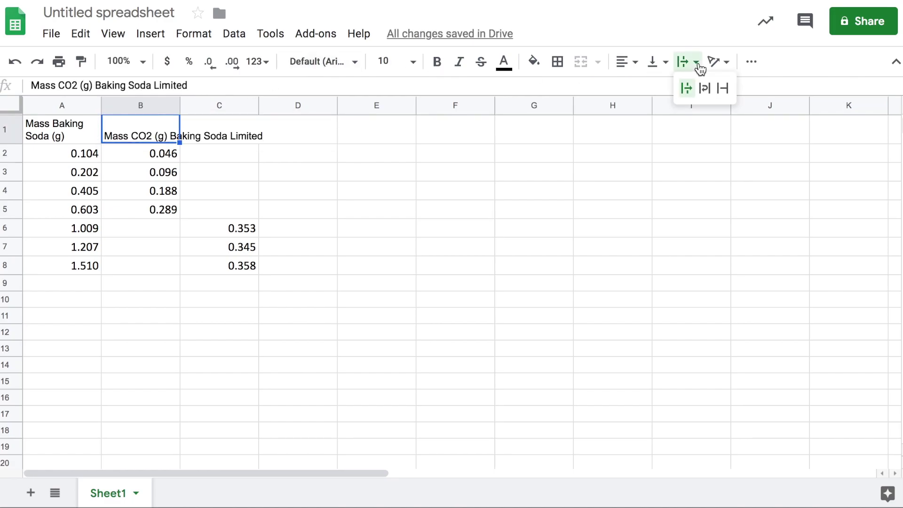
pyautogui.click(704, 89)
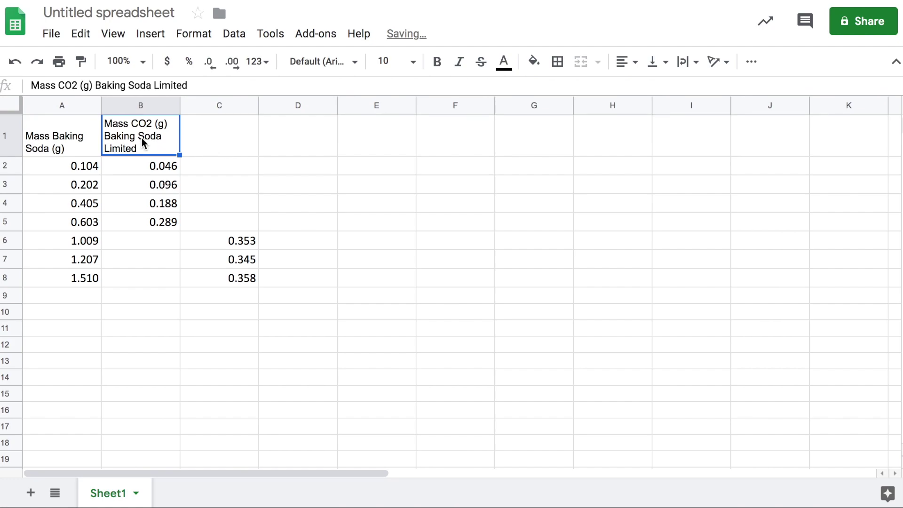
# Copy the B1 header into C1 and change its wording to "Mass CO2 (g) Acetic Acid Limited"
pyautogui.hotkey('ctrl', 'c')
pyautogui.click(216, 132)
pyautogui.hotkey('ctrl', 'v')
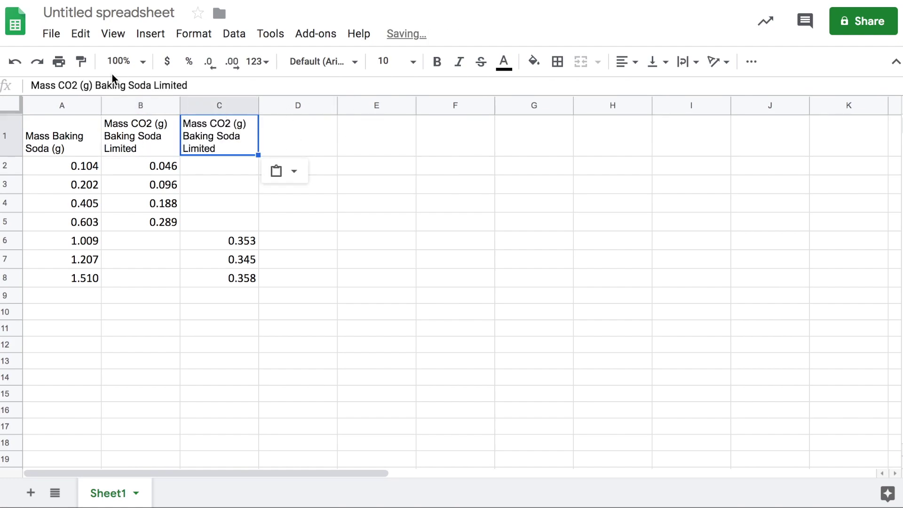
pyautogui.click(198, 86)
pyautogui.moveTo(151, 85); pyautogui.dragTo(97, 86)
pyautogui.write('Acetic A')
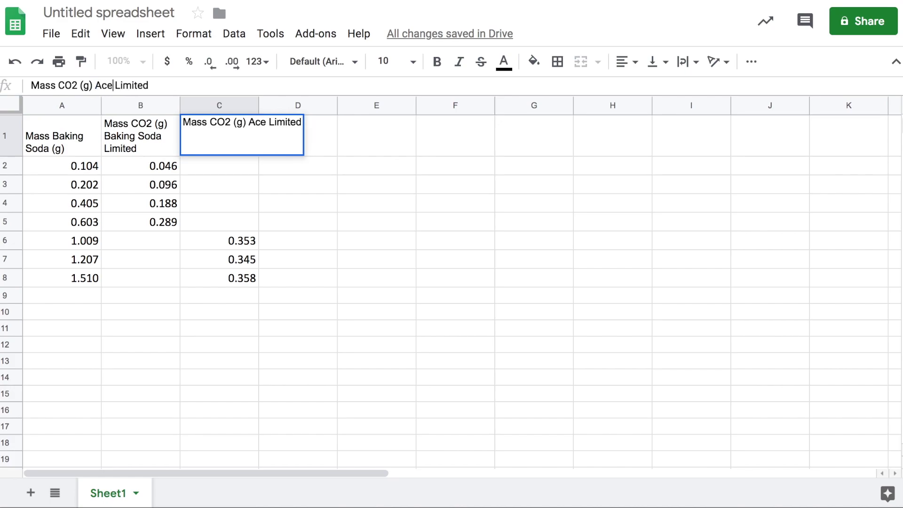
pyautogui.write('cid')
pyautogui.press('Return')
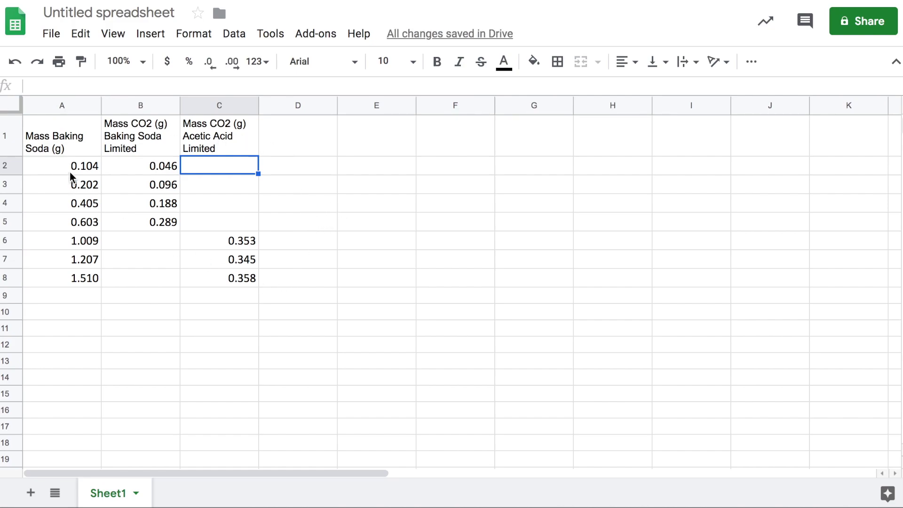
# Reduce the mass in cell A8 to two decimal places and restore it to three
pyautogui.click(75, 278)
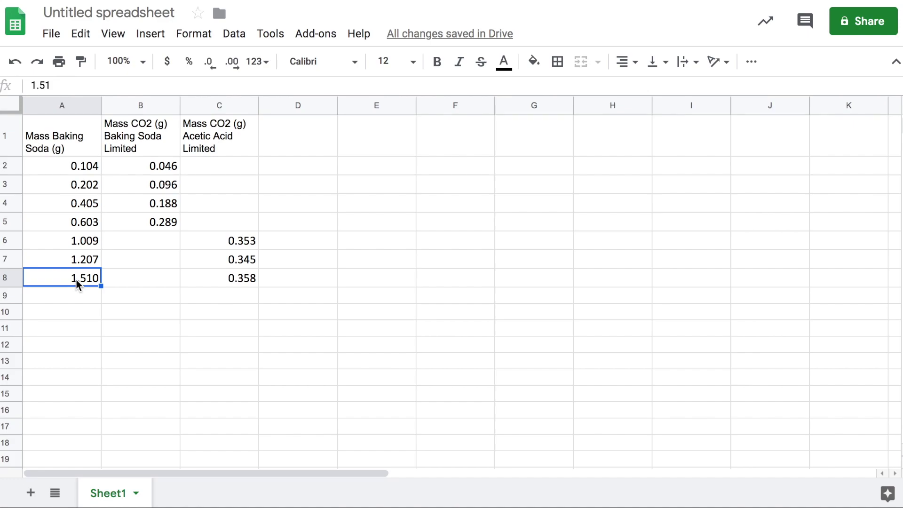
pyautogui.click(218, 72)
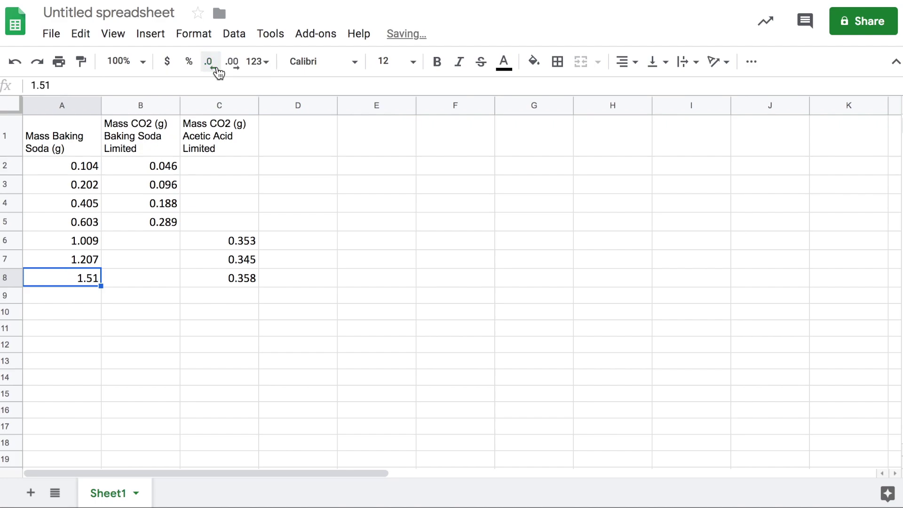
pyautogui.click(130, 322)
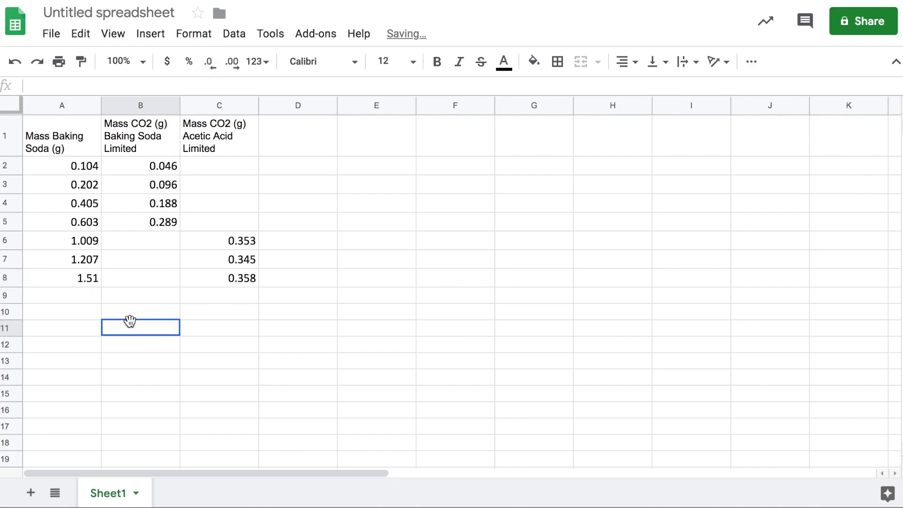
pyautogui.click(81, 277)
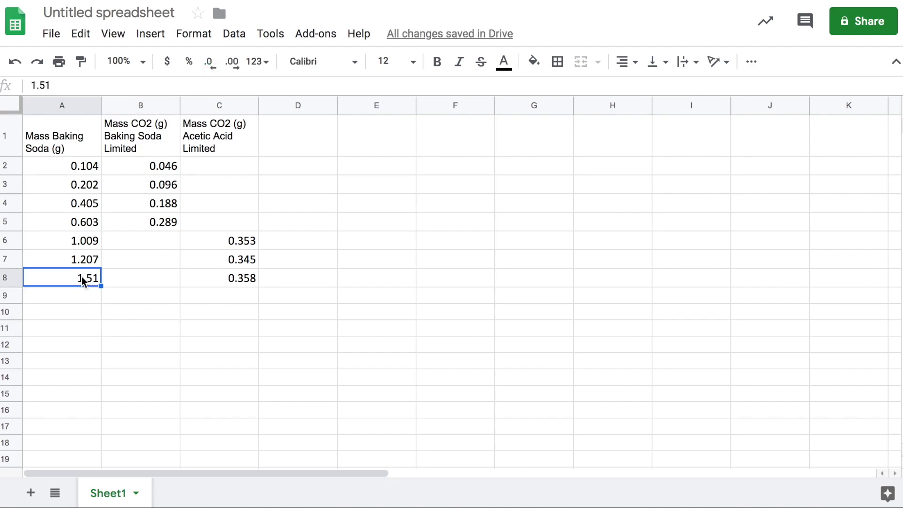
pyautogui.click(237, 69)
# Enter the mass in cell A2 with its unit as .104 g, and replace it with the plain number .104
pyautogui.click(79, 169)
pyautogui.write('.104 g')
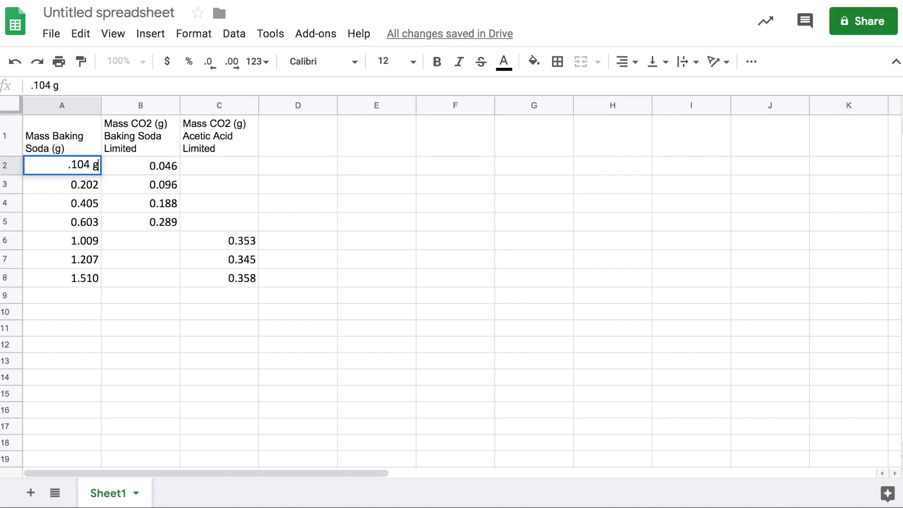
pyautogui.press('Return')
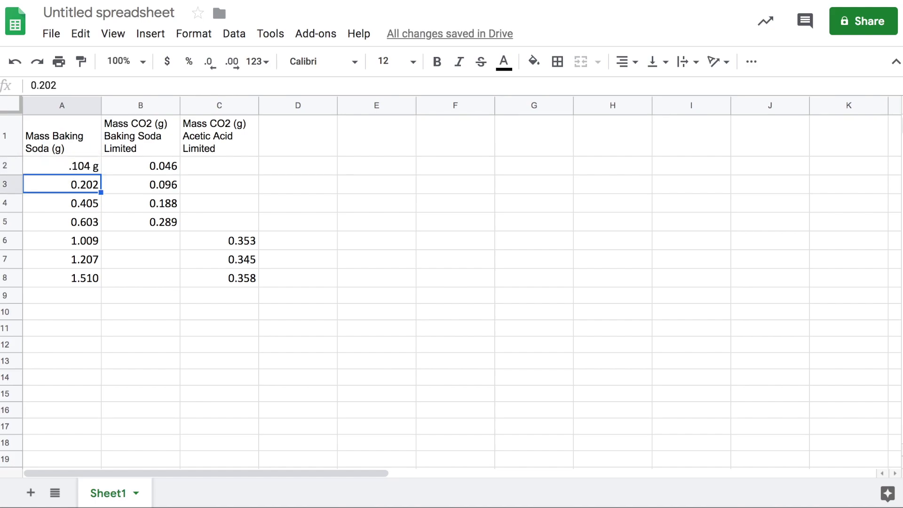
pyautogui.press('Up')
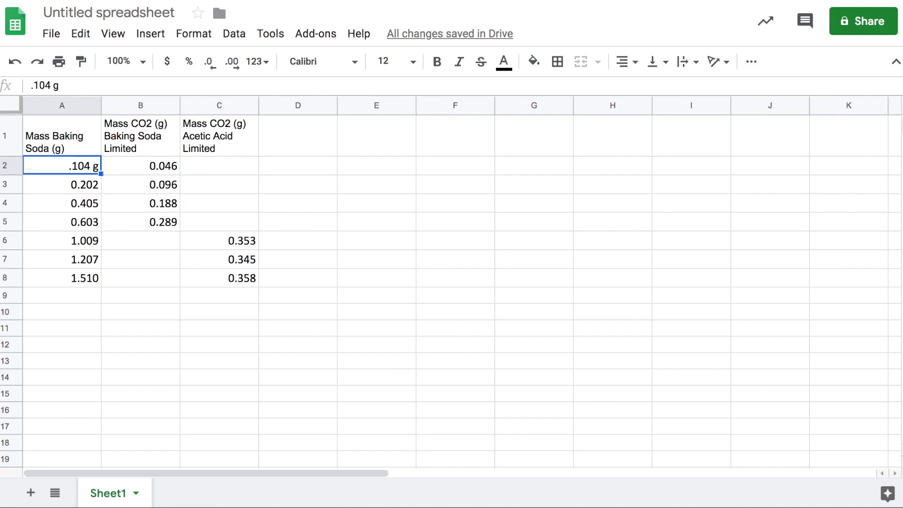
pyautogui.write('.104')
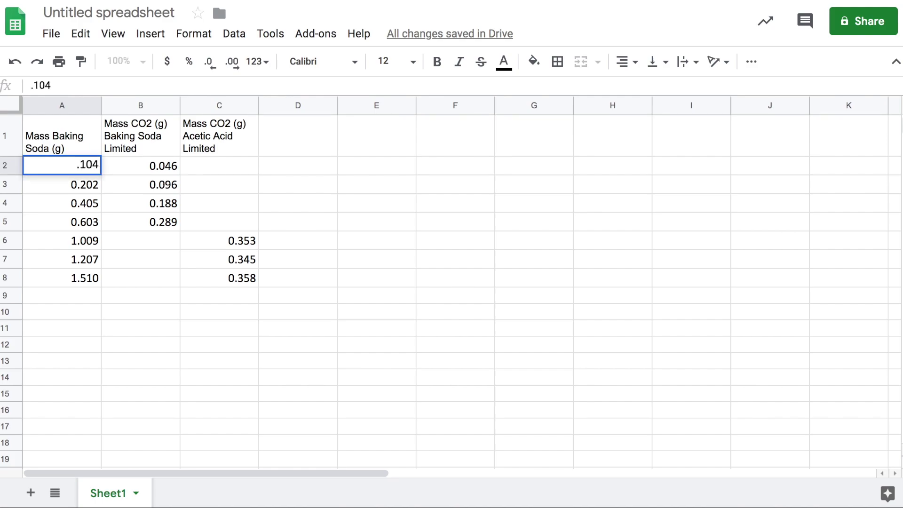
pyautogui.press('Return')
pyautogui.press('Up')
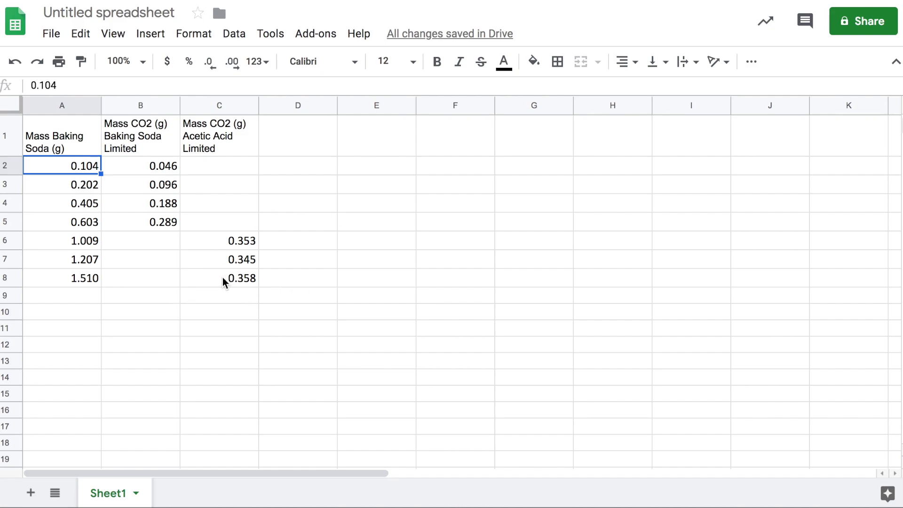
# Insert a chart from the data in A1:C8, including the header row
pyautogui.click(52, 136)
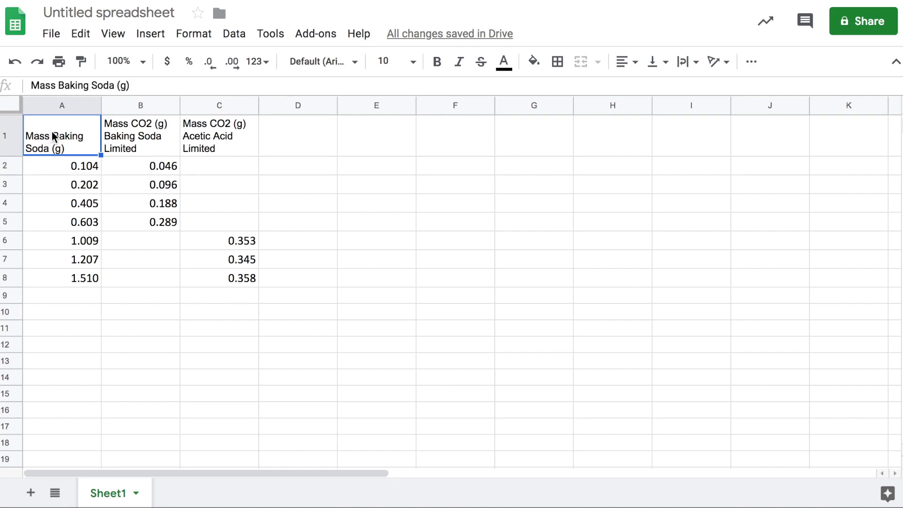
pyautogui.keyDown('shift'); pyautogui.click(235, 277); pyautogui.keyUp('shift')
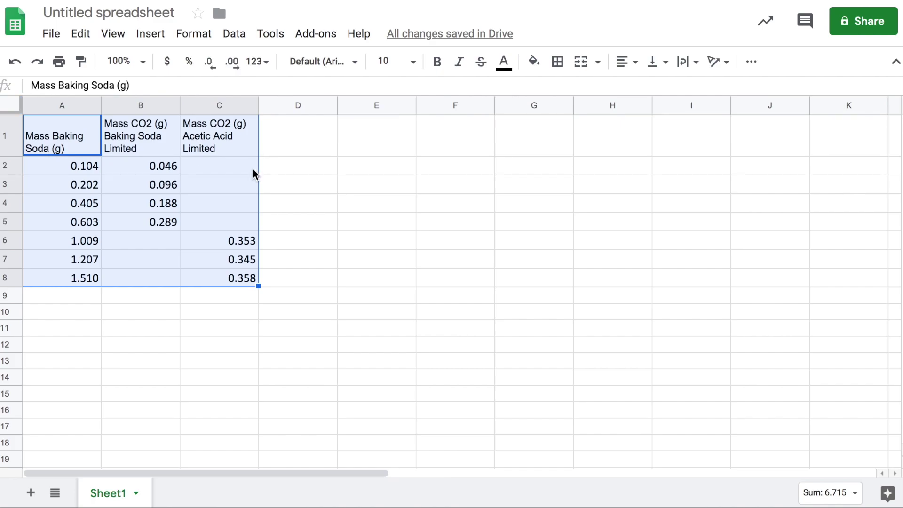
pyautogui.click(145, 36)
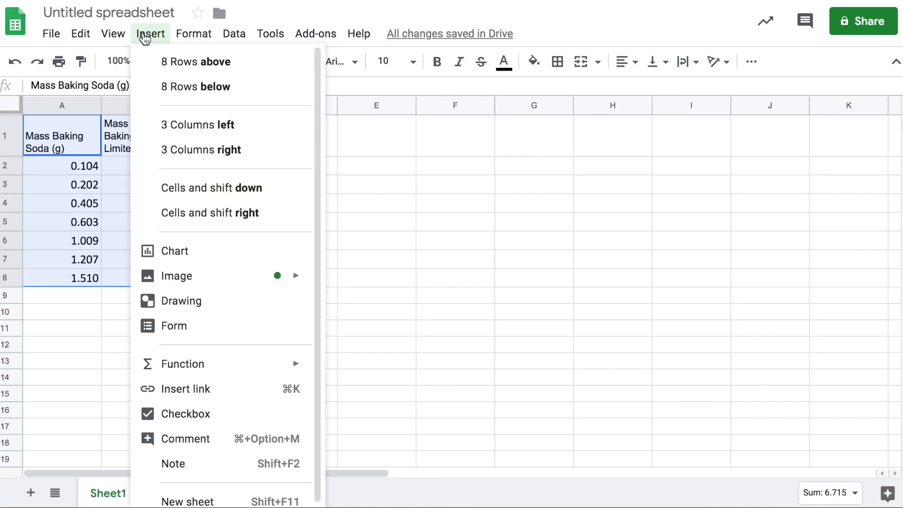
pyautogui.click(174, 251)
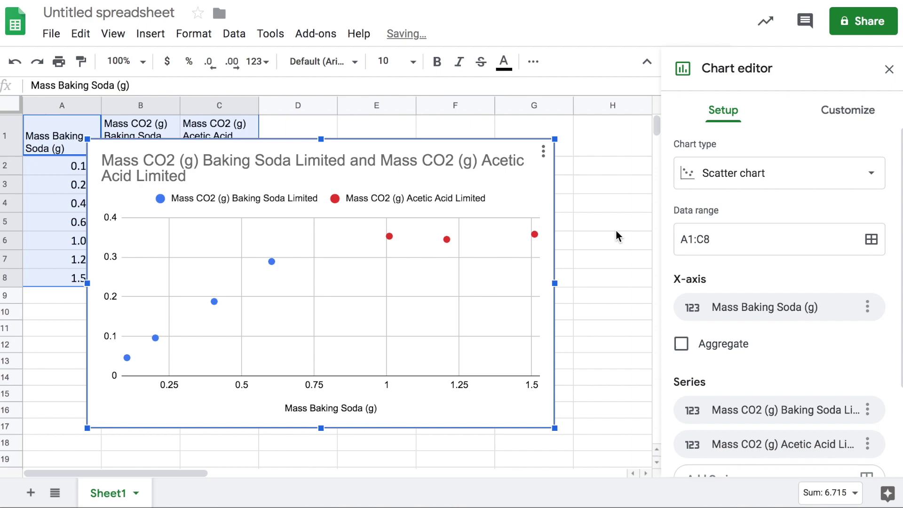
# Look through the available chart types and choose the suggested scatter chart
pyautogui.click(777, 173)
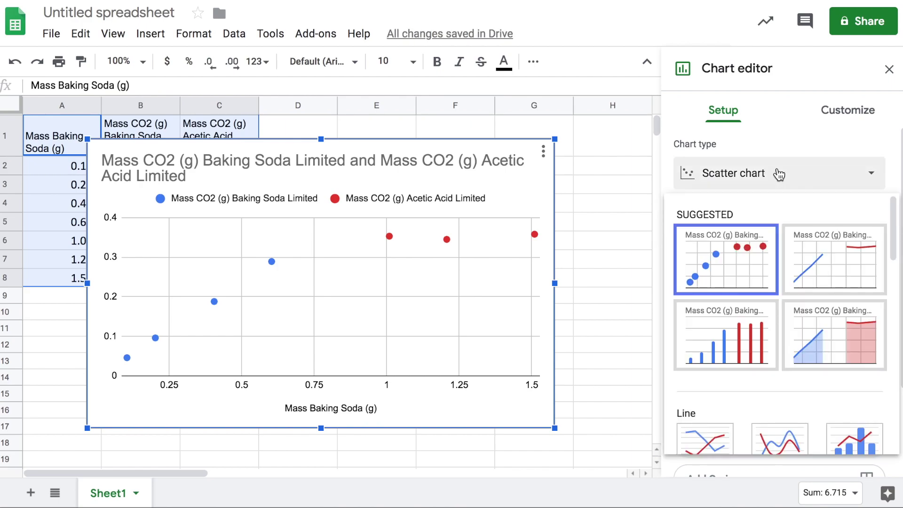
pyautogui.scroll(-5, 786, 306)
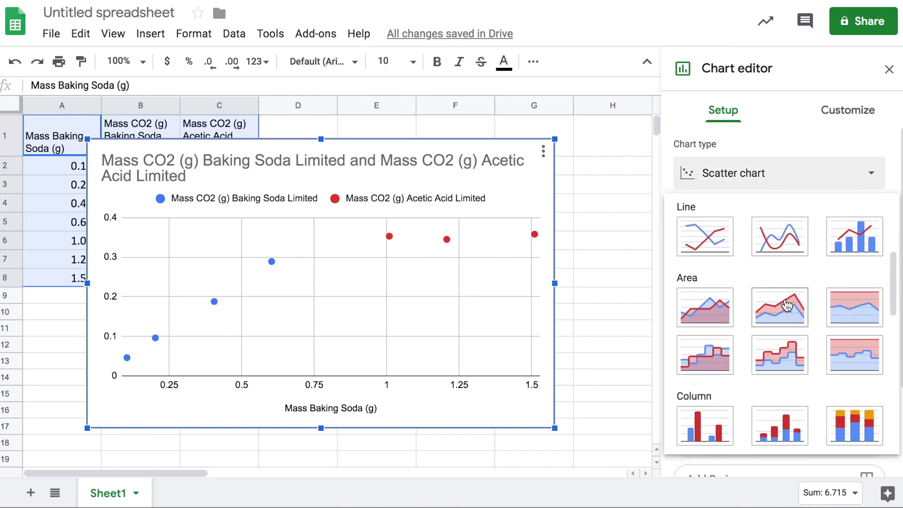
pyautogui.scroll(5, 785, 306)
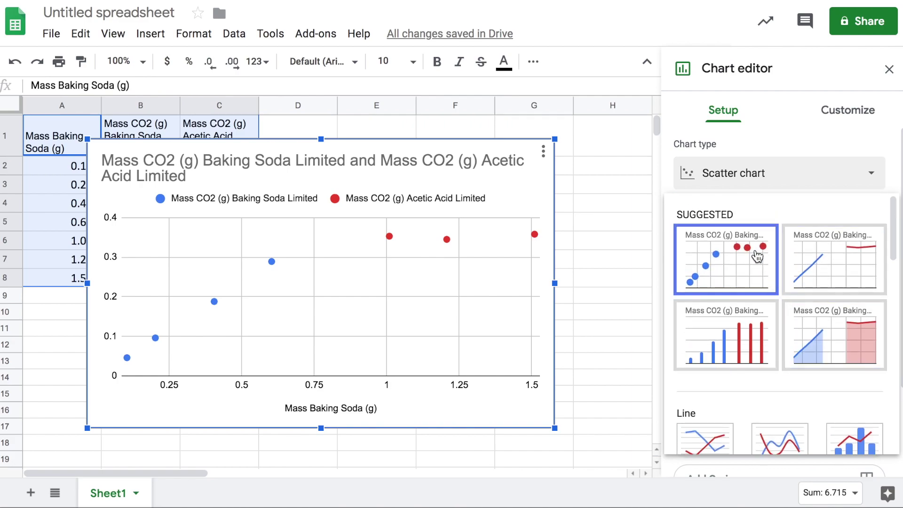
pyautogui.click(716, 251)
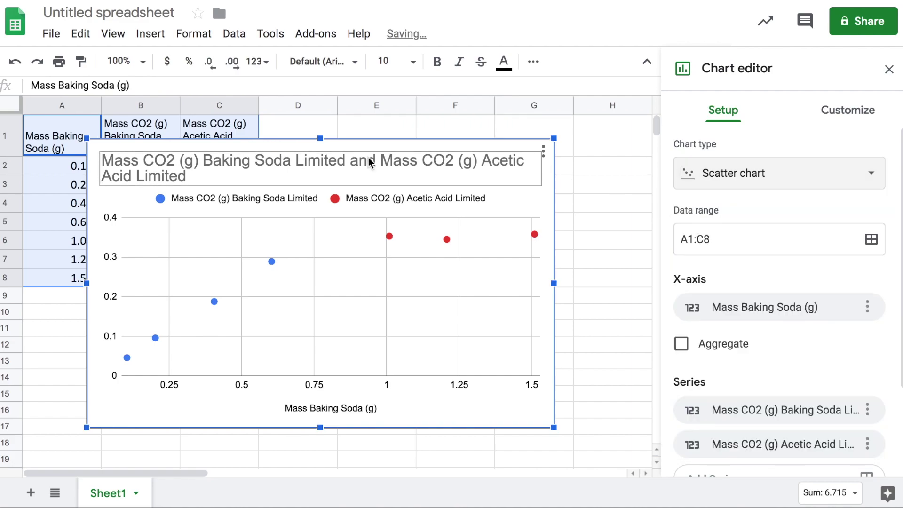
# Move the scatter chart clear of the data table so that it spans columns F to L
pyautogui.moveTo(366, 144); pyautogui.dragTo(512, 132)
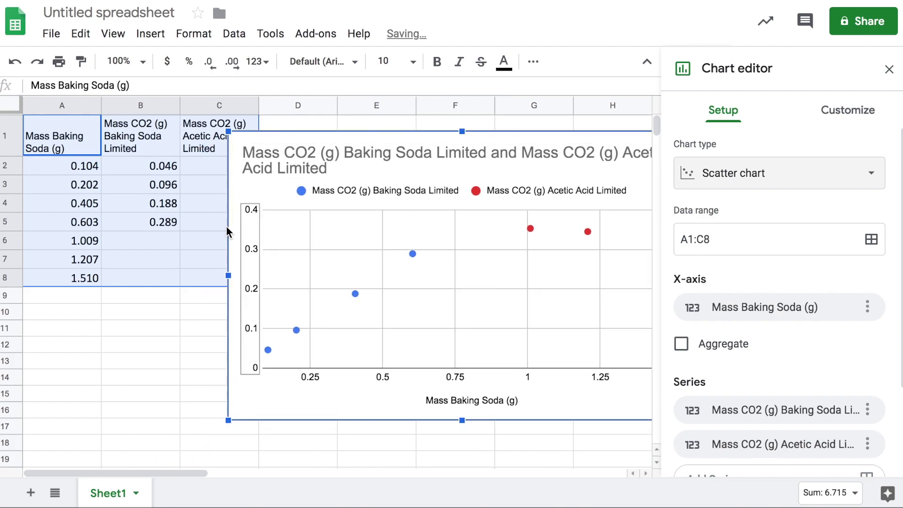
pyautogui.hscroll(5, 211, 232)
pyautogui.hscroll(3, 178, 234)
pyautogui.moveTo(217, 140); pyautogui.dragTo(429, 138)
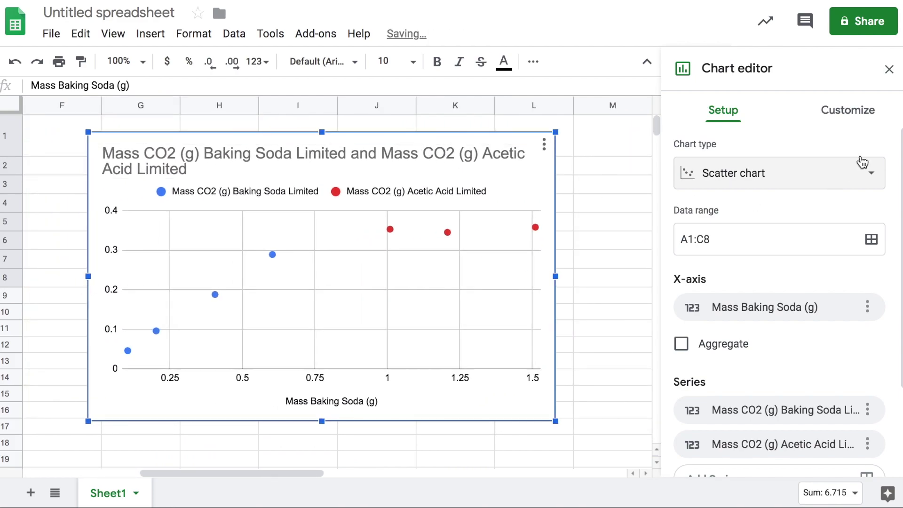
# Replace the scatter chart's title with the text Title and center it above the plot
pyautogui.click(849, 112)
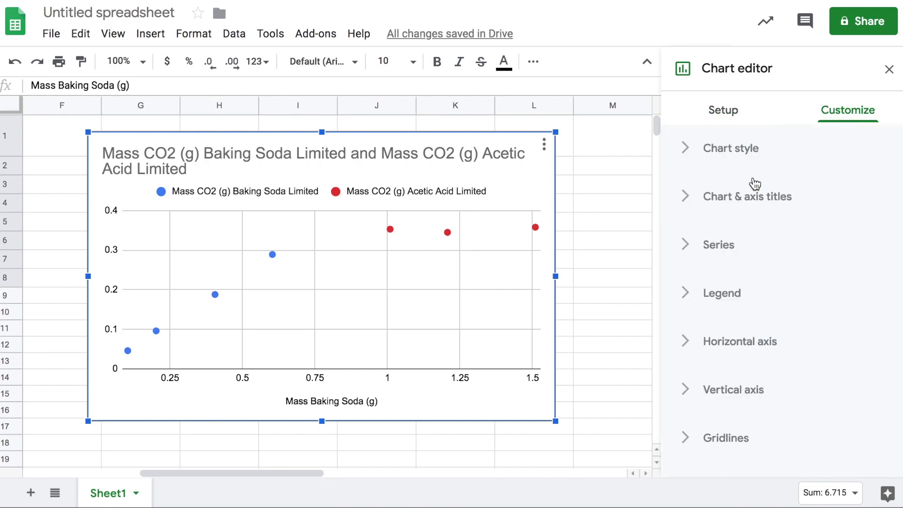
pyautogui.click(687, 200)
pyautogui.moveTo(682, 314); pyautogui.dragTo(902, 320)
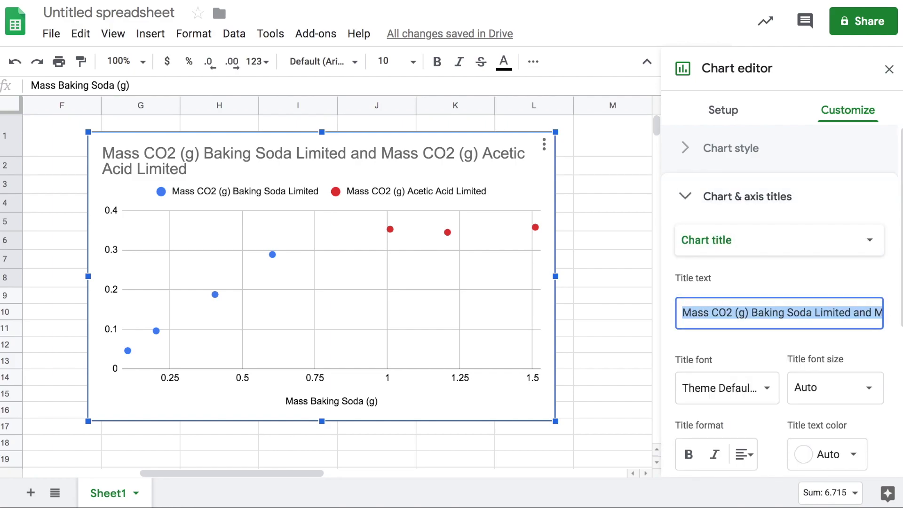
pyautogui.write('Title (g) Acetic Acid Limited')
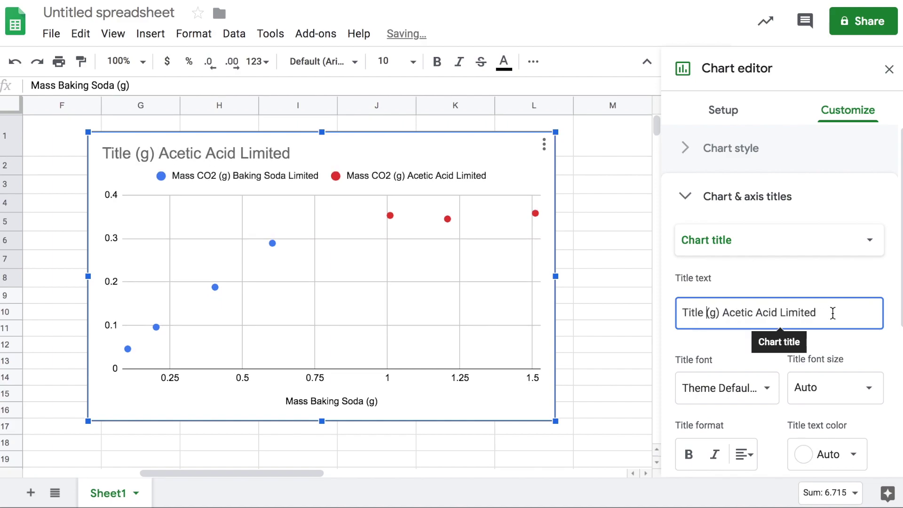
pyautogui.moveTo(832, 312); pyautogui.dragTo(703, 318)
pyautogui.press('BackSpace')
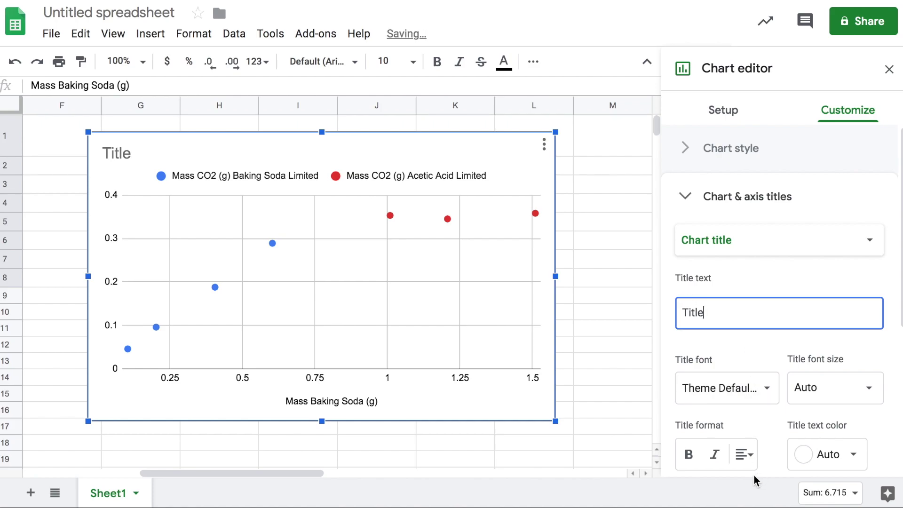
pyautogui.click(752, 459)
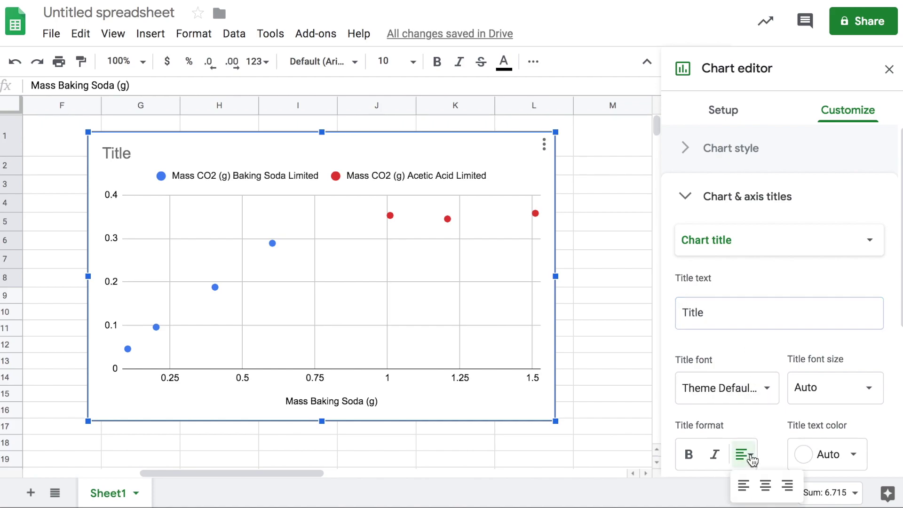
pyautogui.click(765, 485)
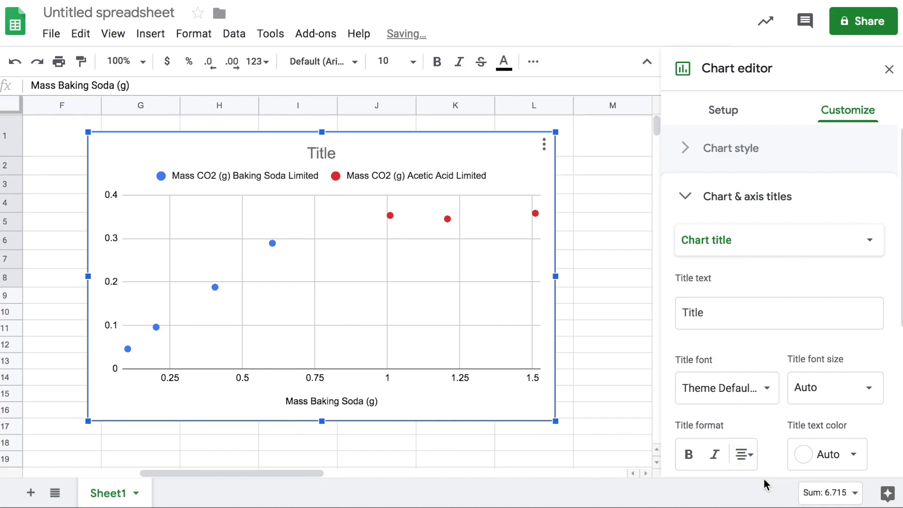
# Keep the existing horizontal axis title and set the chart's vertical axis title to y Title
pyautogui.click(759, 237)
pyautogui.click(763, 293)
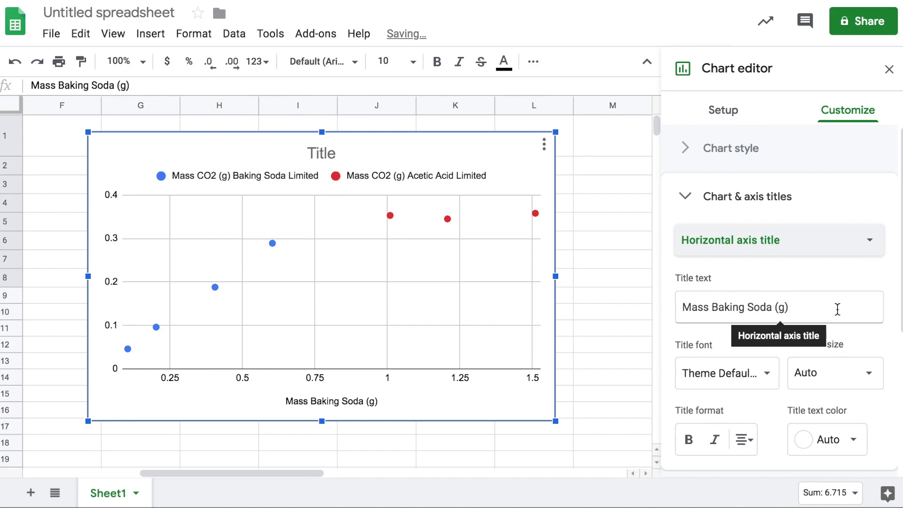
pyautogui.click(814, 308)
pyautogui.click(805, 250)
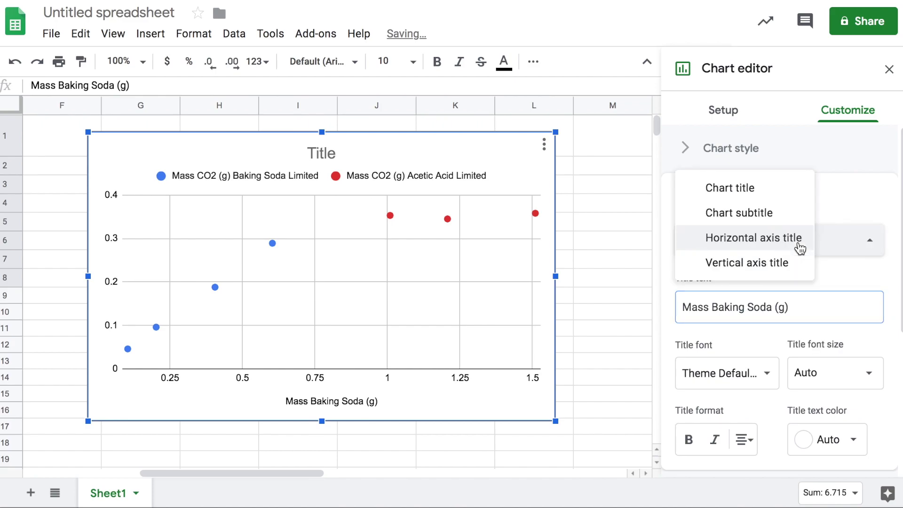
pyautogui.click(755, 263)
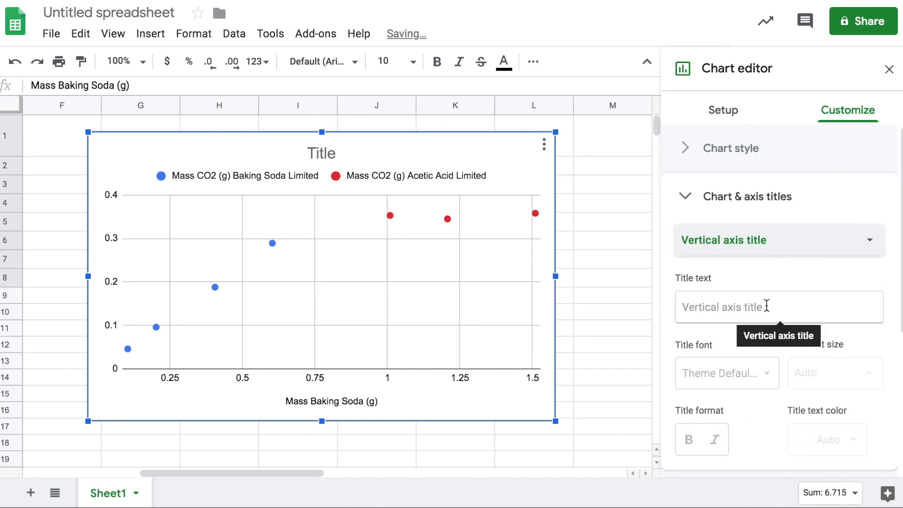
pyautogui.click(766, 306)
pyautogui.write('Title')
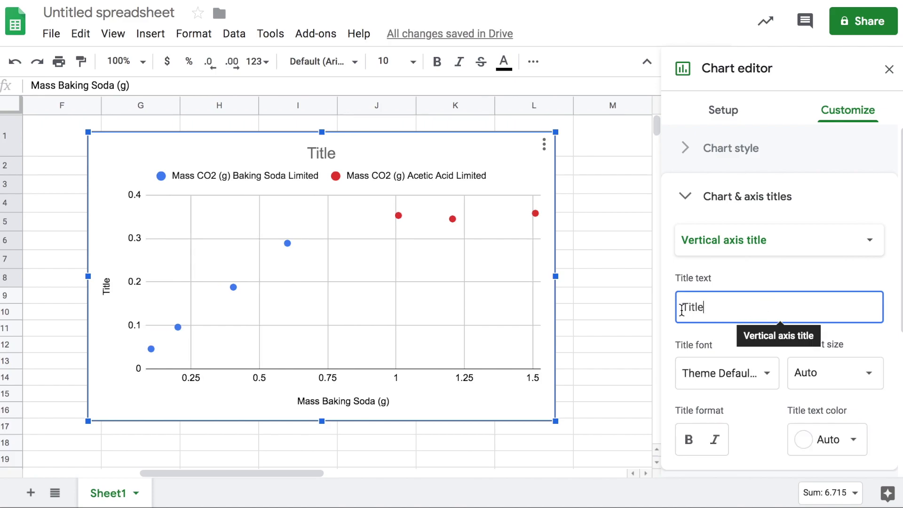
pyautogui.write('y')
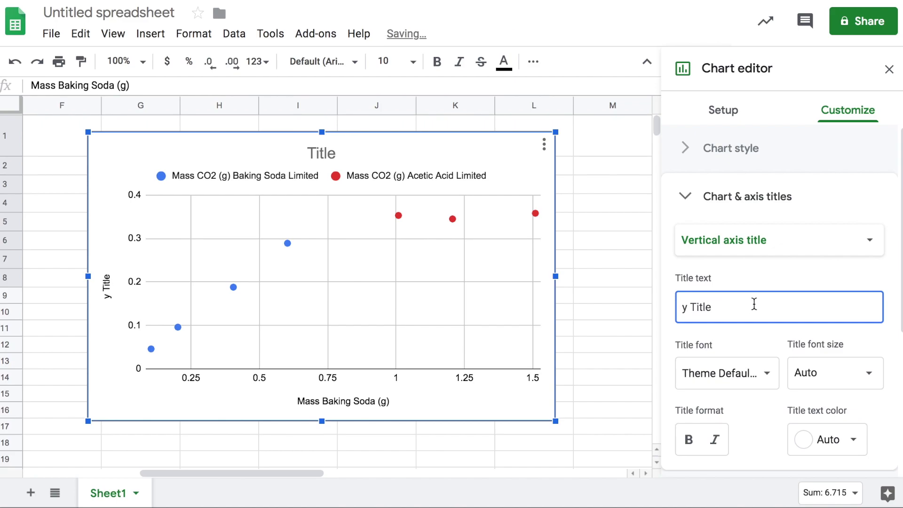
pyautogui.scroll(-1, 806, 389)
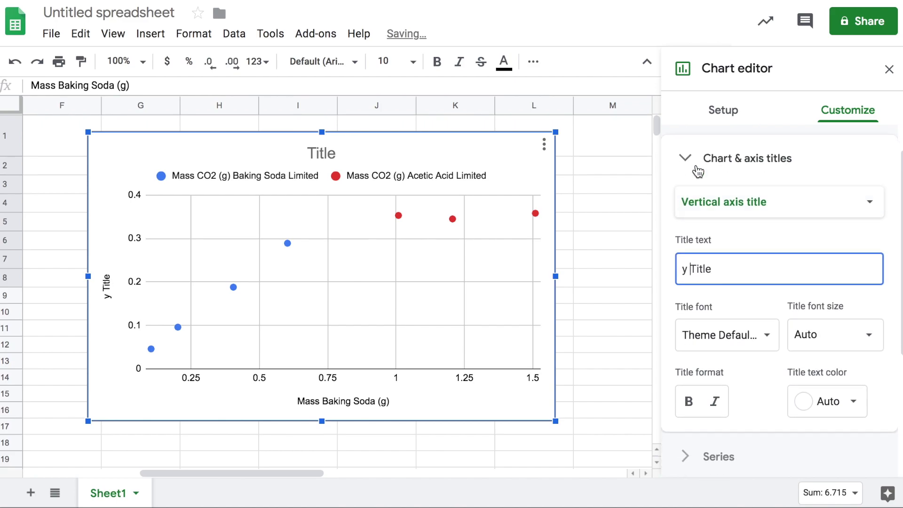
pyautogui.click(689, 159)
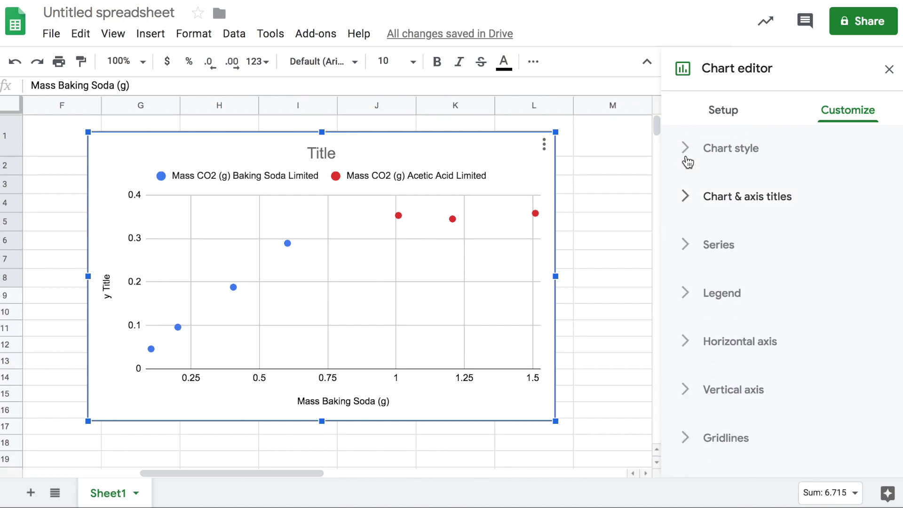
# Add a linear trendline to only the Mass CO2 (g) Baking Soda Limited series
pyautogui.click(688, 247)
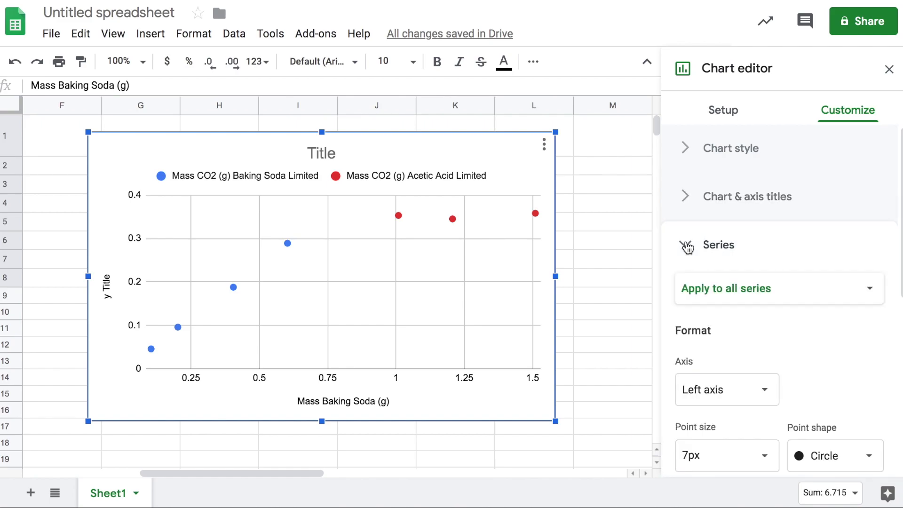
pyautogui.scroll(-6, 721, 315)
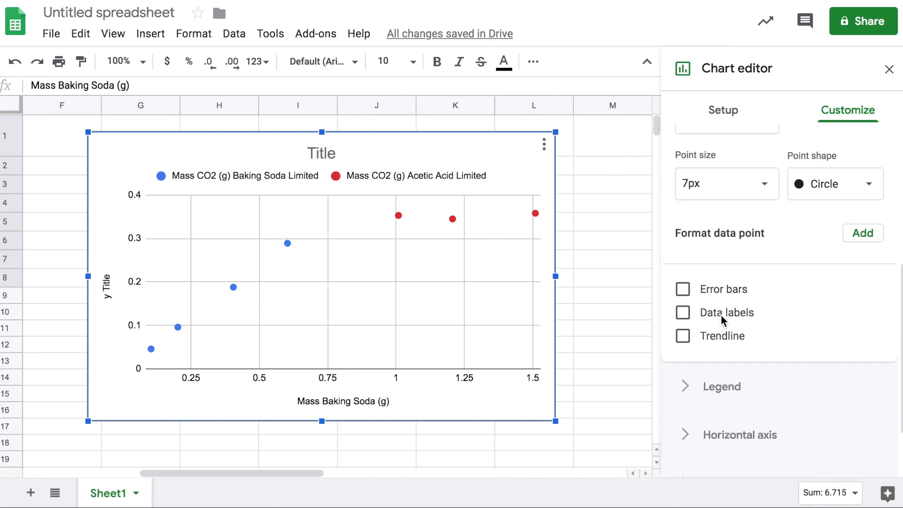
pyautogui.scroll(6, 721, 315)
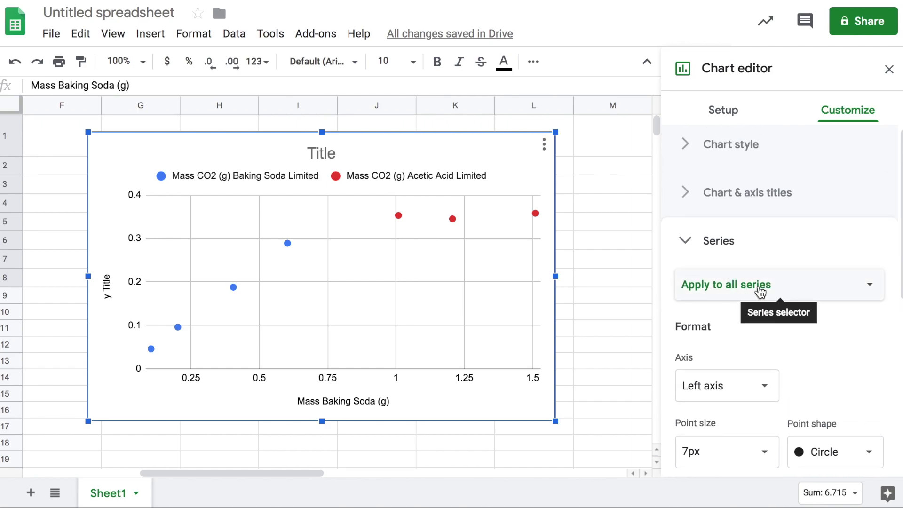
pyautogui.click(760, 290)
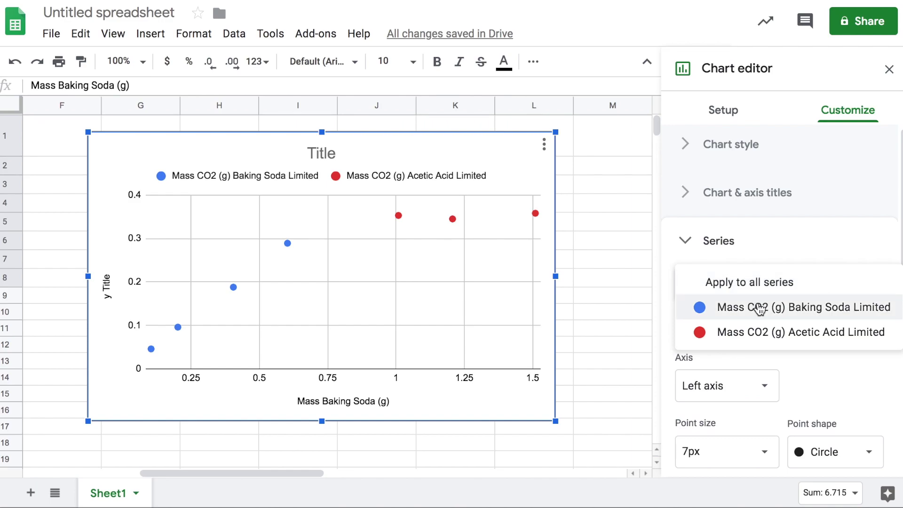
pyautogui.click(760, 308)
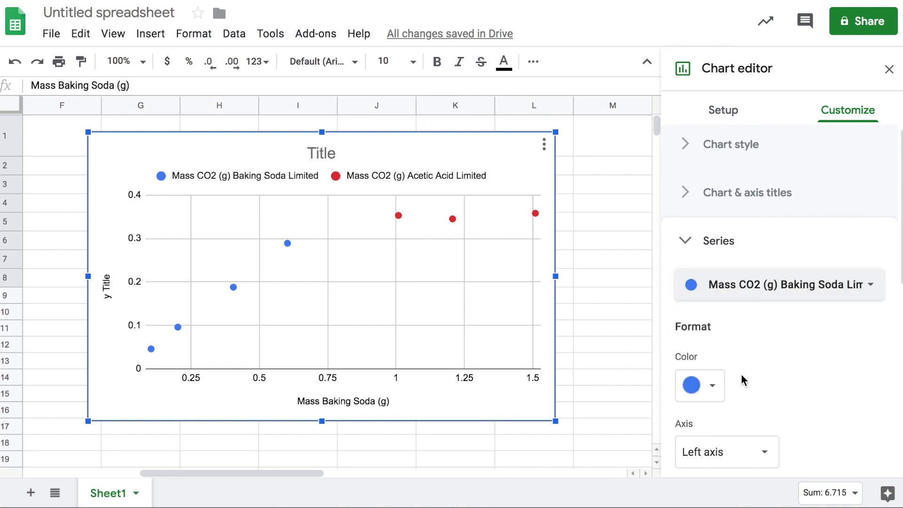
pyautogui.scroll(-3, 741, 374)
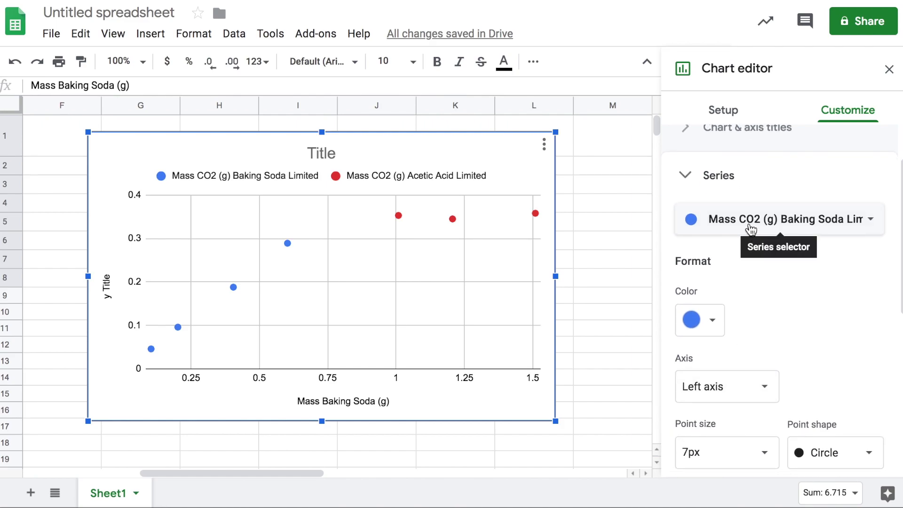
pyautogui.scroll(-5, 746, 325)
pyautogui.scroll(-2, 747, 328)
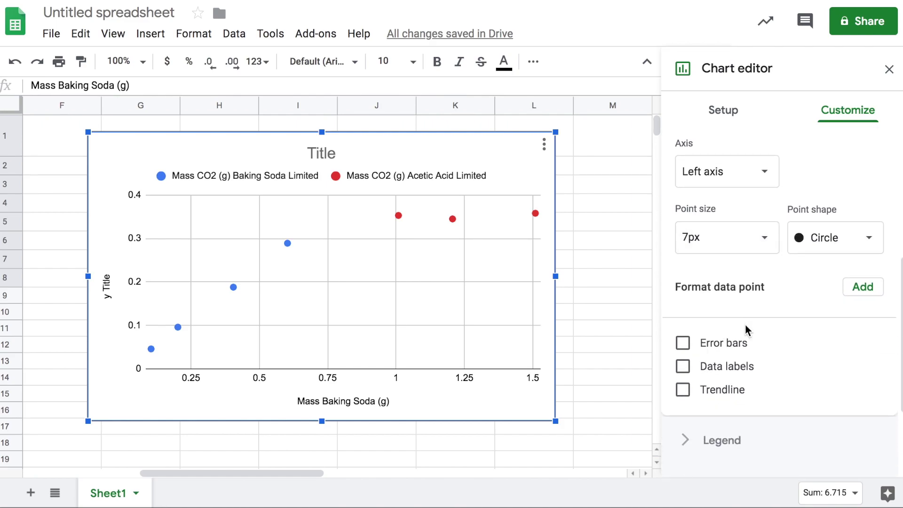
pyautogui.click(683, 391)
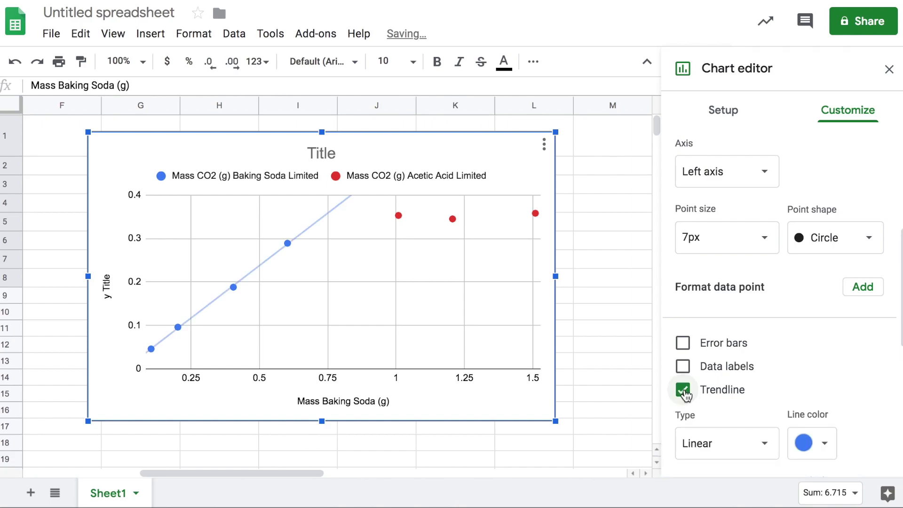
# Show the R² value for the baking soda trendline, label it with its equation, and close the chart editor
pyautogui.scroll(-3, 765, 394)
pyautogui.scroll(-4, 763, 394)
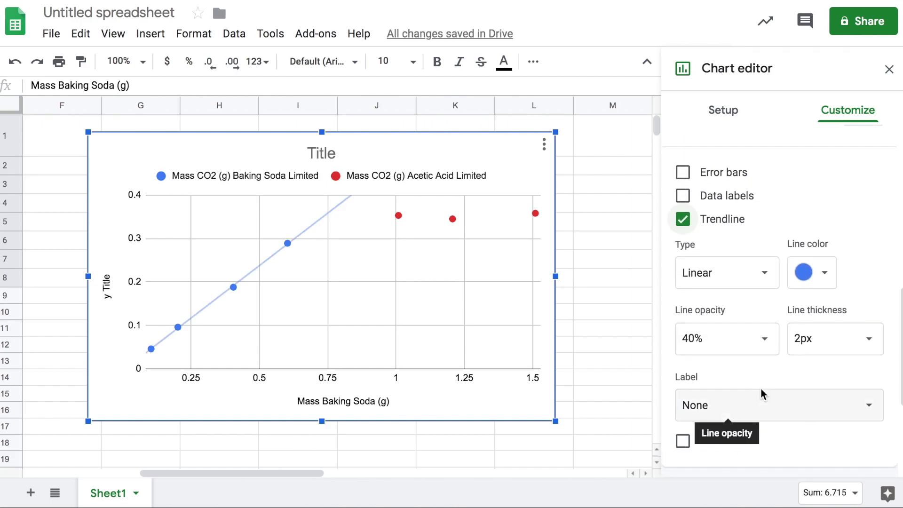
pyautogui.click(684, 391)
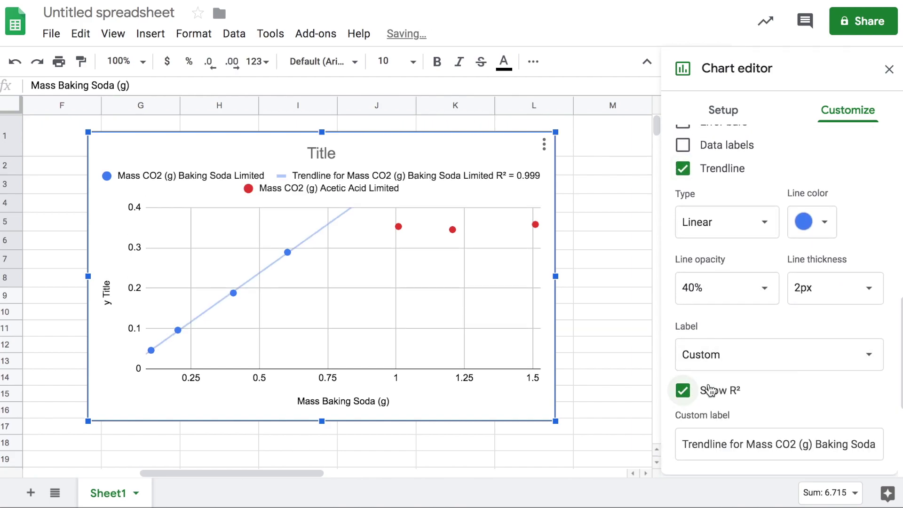
pyautogui.click(773, 362)
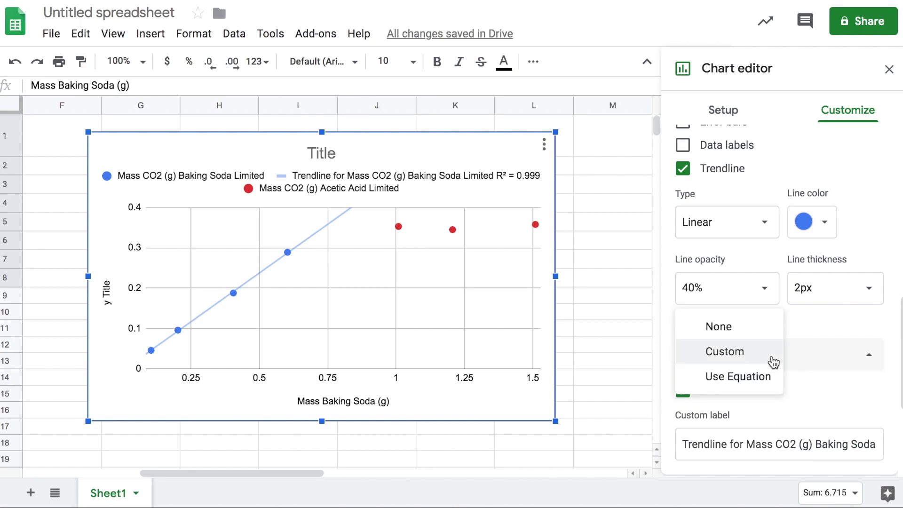
pyautogui.click(758, 376)
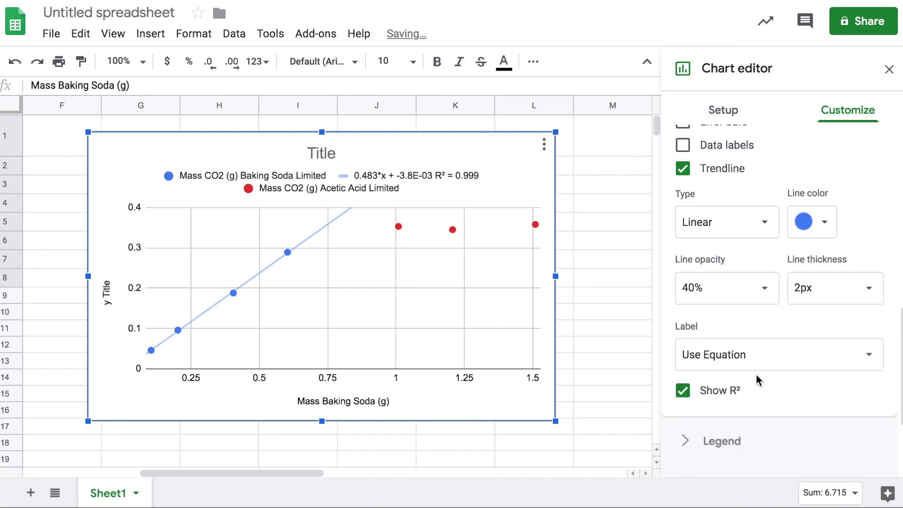
pyautogui.scroll(-1, 772, 394)
pyautogui.scroll(6, 772, 394)
pyautogui.scroll(5, 775, 388)
pyautogui.click(689, 246)
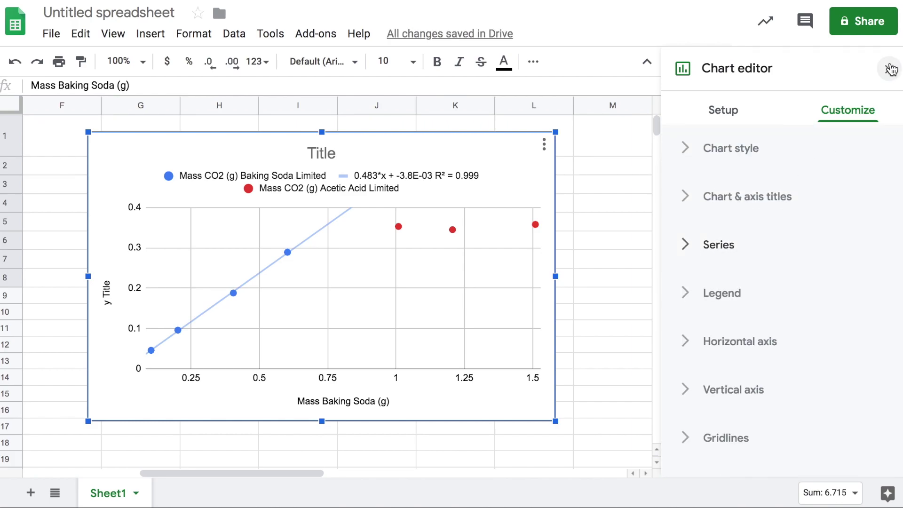
pyautogui.click(889, 69)
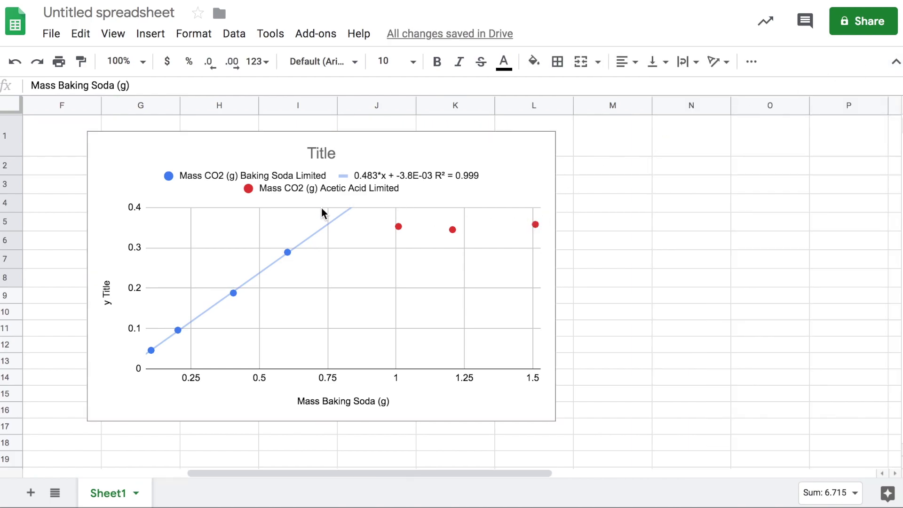